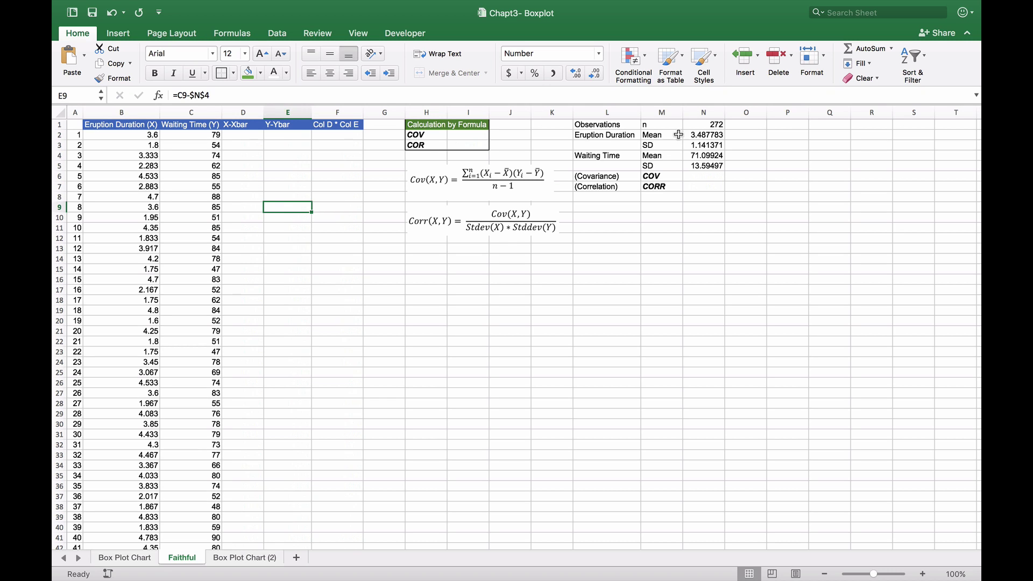
# Inspect the summary formulas for observation count, means and standard deviations of both variables
pyautogui.click(703, 137)
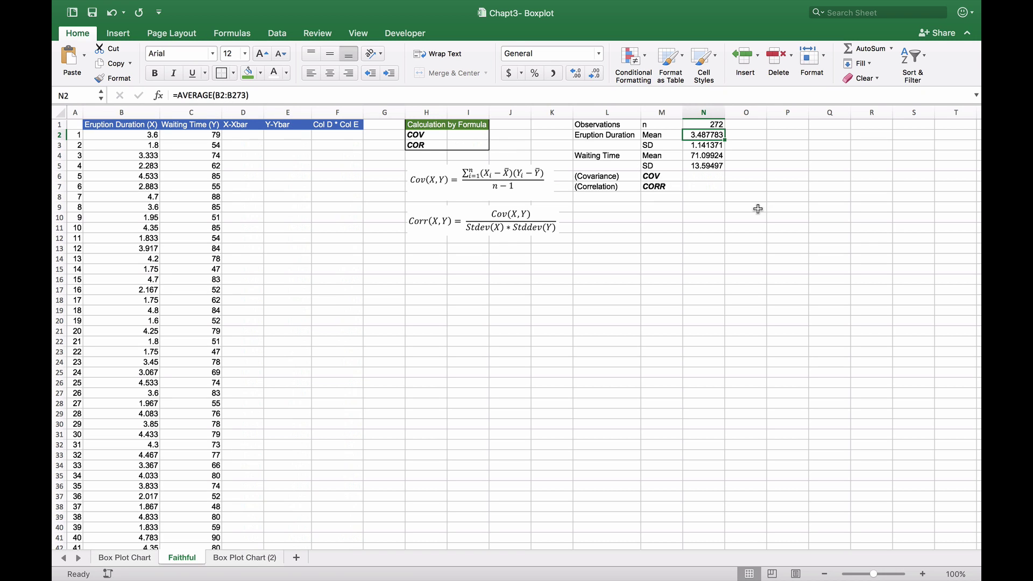
pyautogui.click(708, 159)
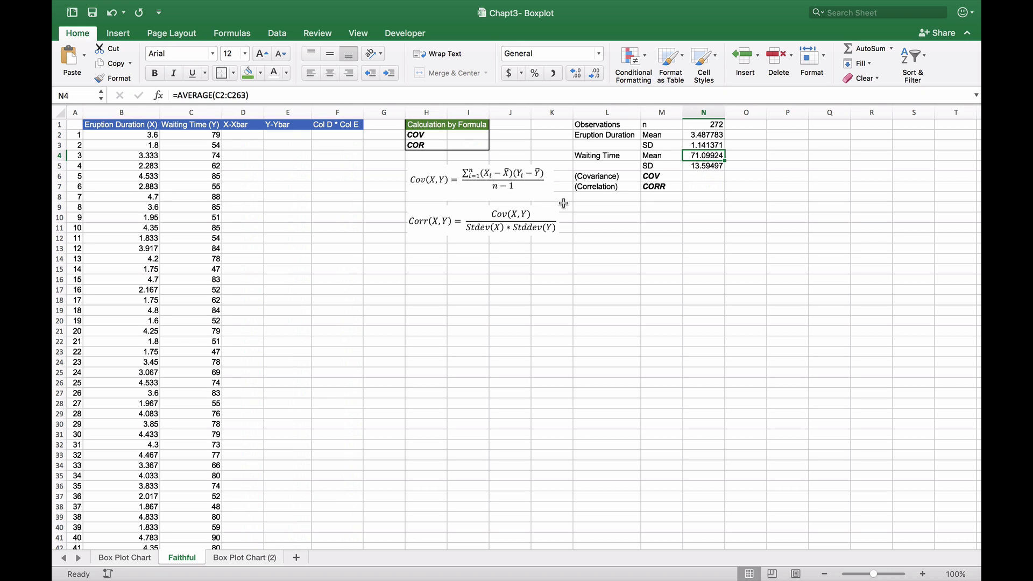
pyautogui.click(714, 144)
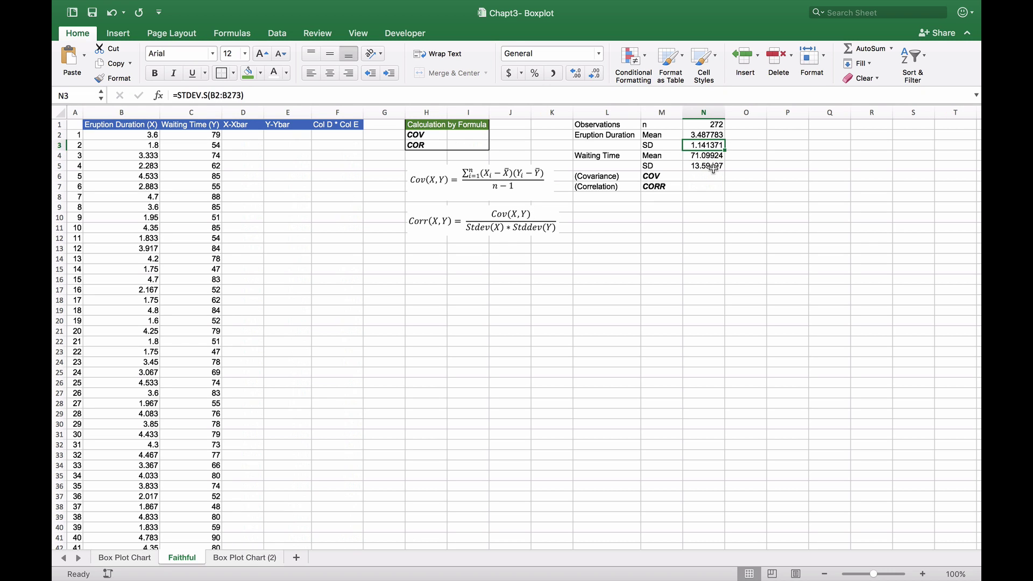
pyautogui.click(715, 167)
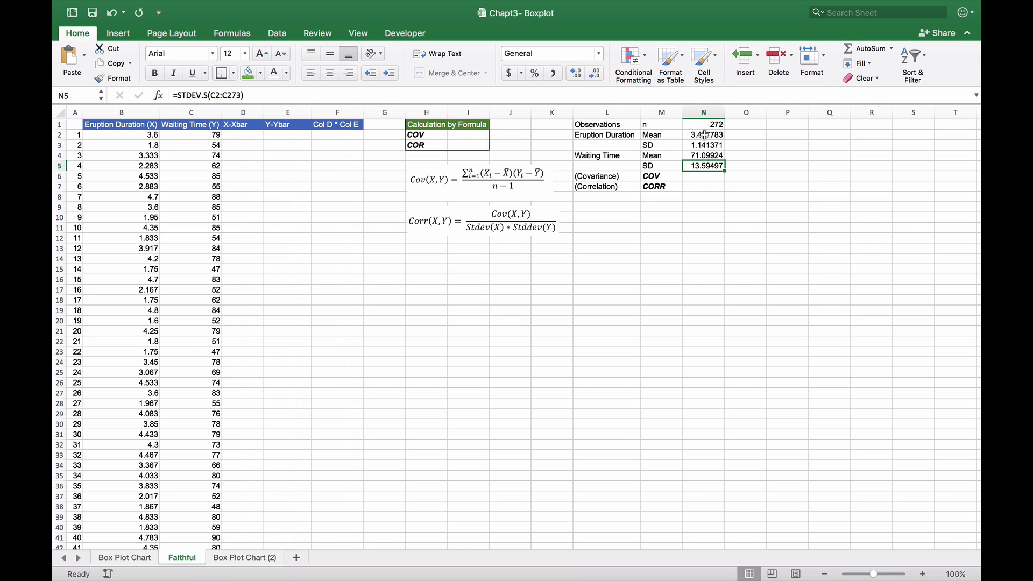
pyautogui.click(717, 125)
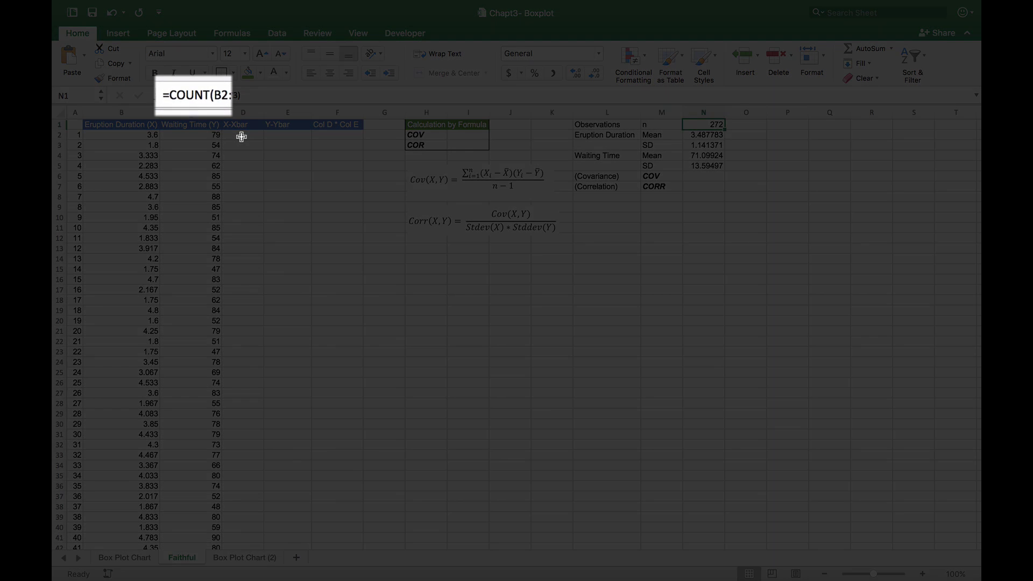
# Enter =B2-$N$2 in D2 and =C2-$N$4 in E2, filling both down to row 273
pyautogui.click(242, 137)
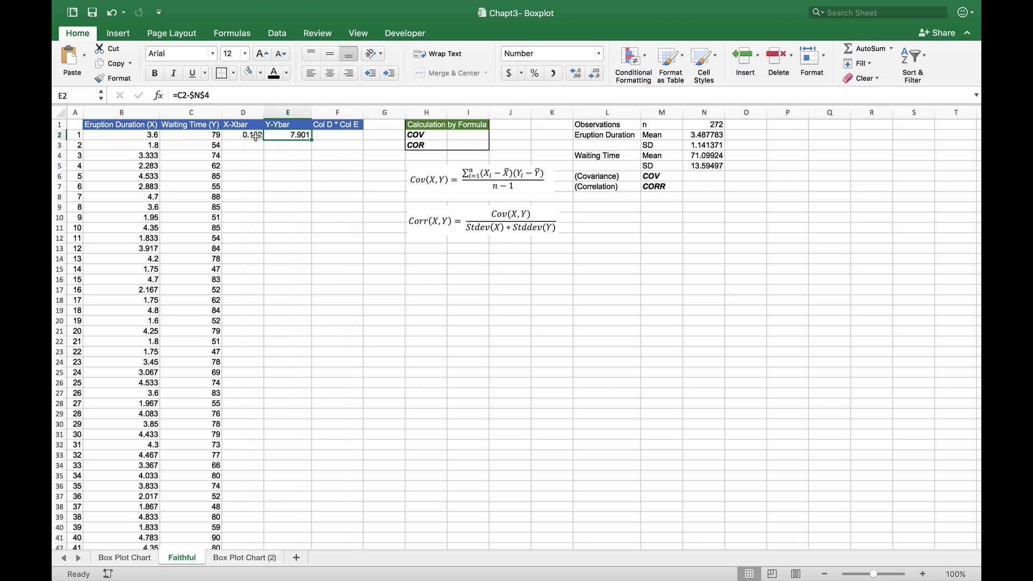
pyautogui.click(256, 136)
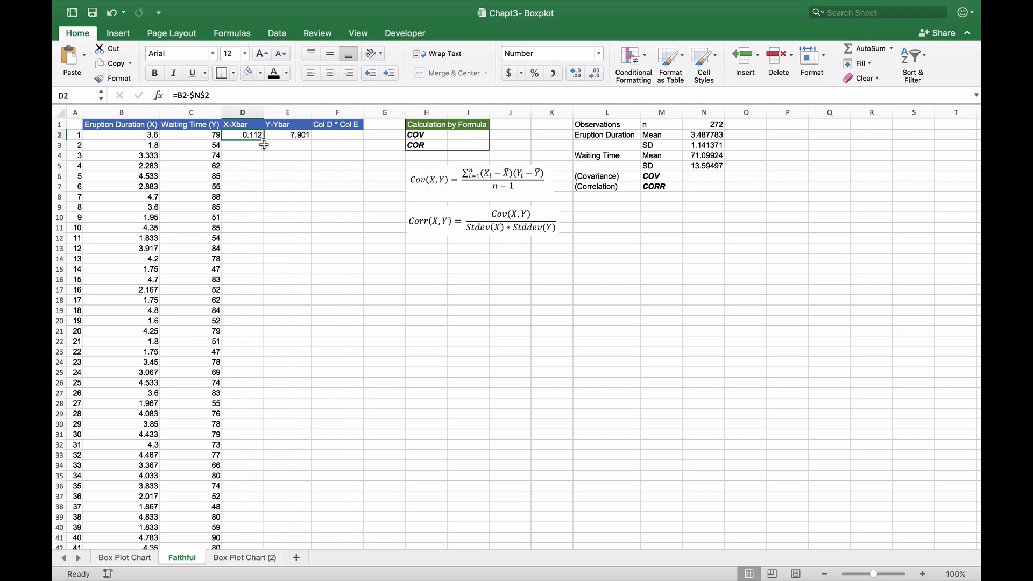
pyautogui.doubleClick(264, 140)
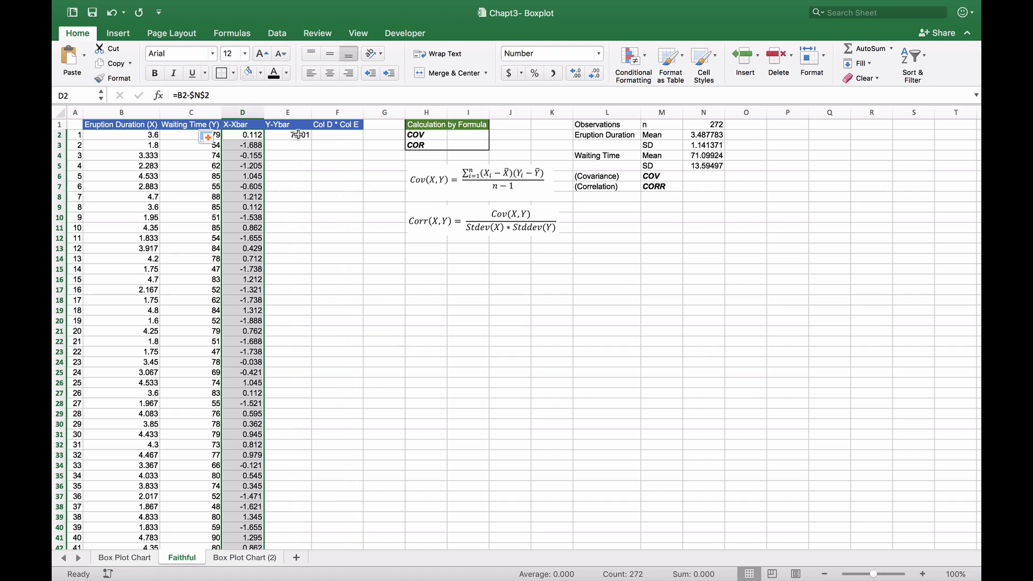
pyautogui.click(299, 135)
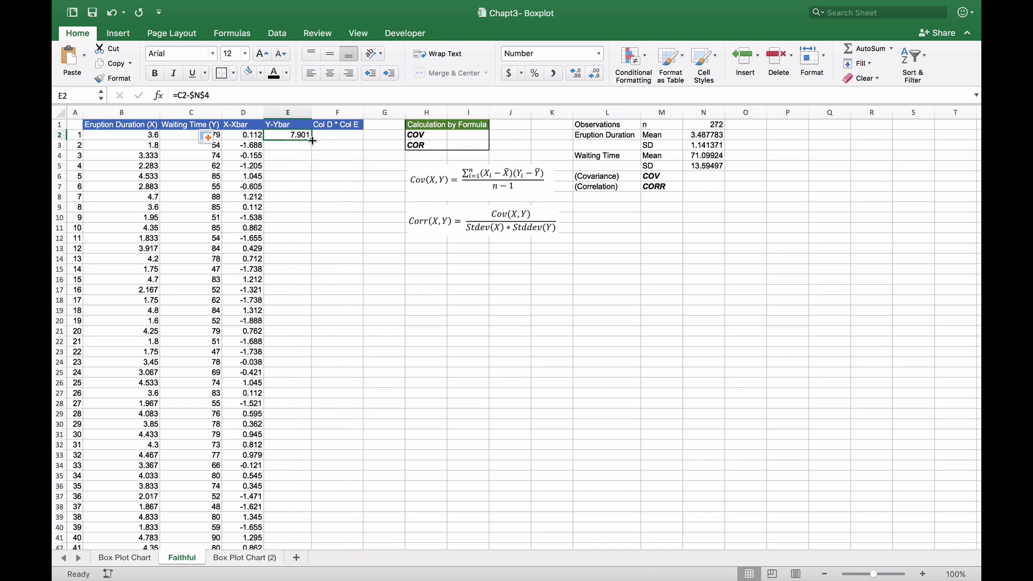
pyautogui.doubleClick(312, 141)
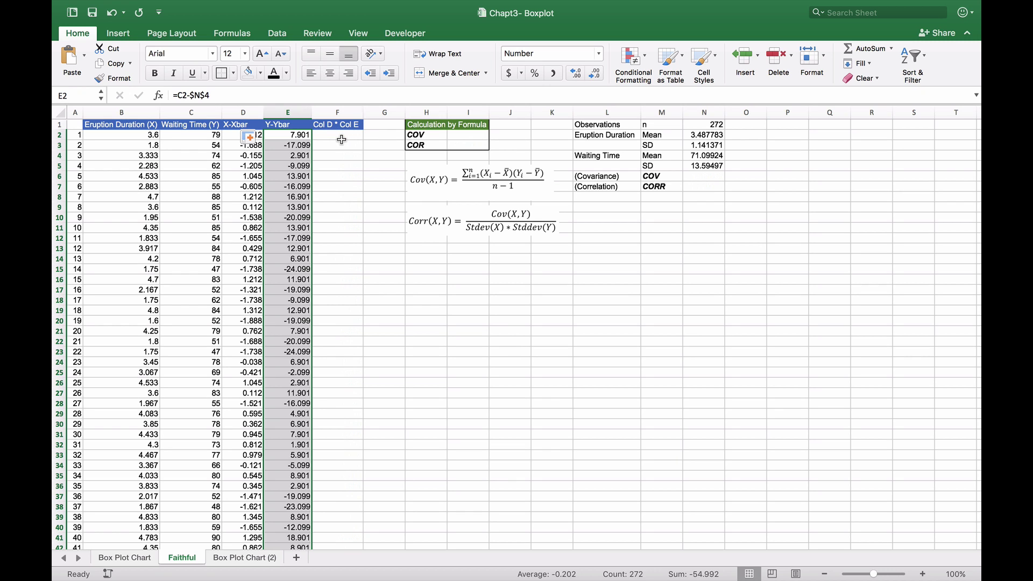
# Enter =D2*E2 in F2 and fill it down all 272 data rows of column F
pyautogui.click(342, 140)
pyautogui.write('=')
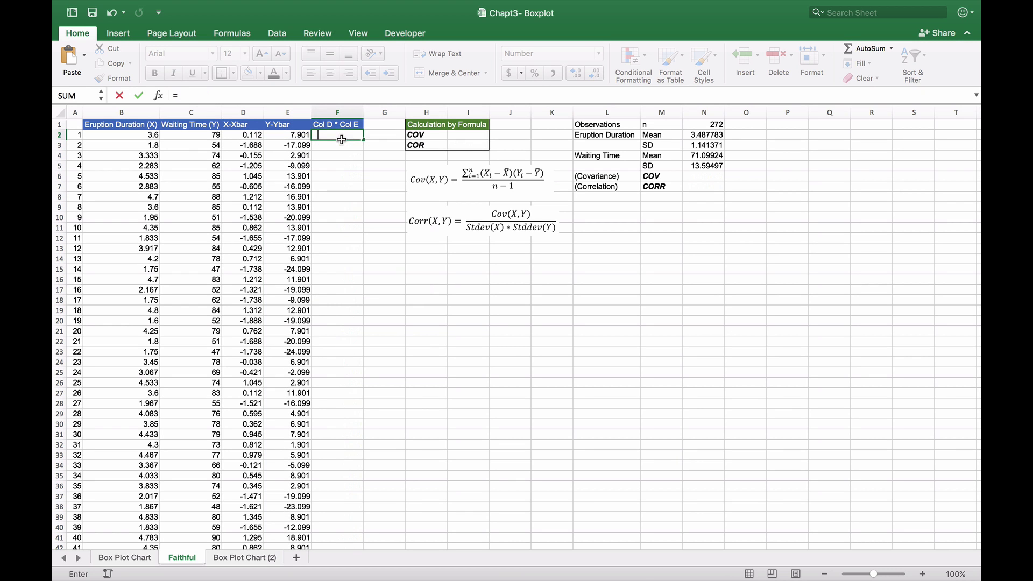
pyautogui.press('Left')
pyautogui.press('Left')
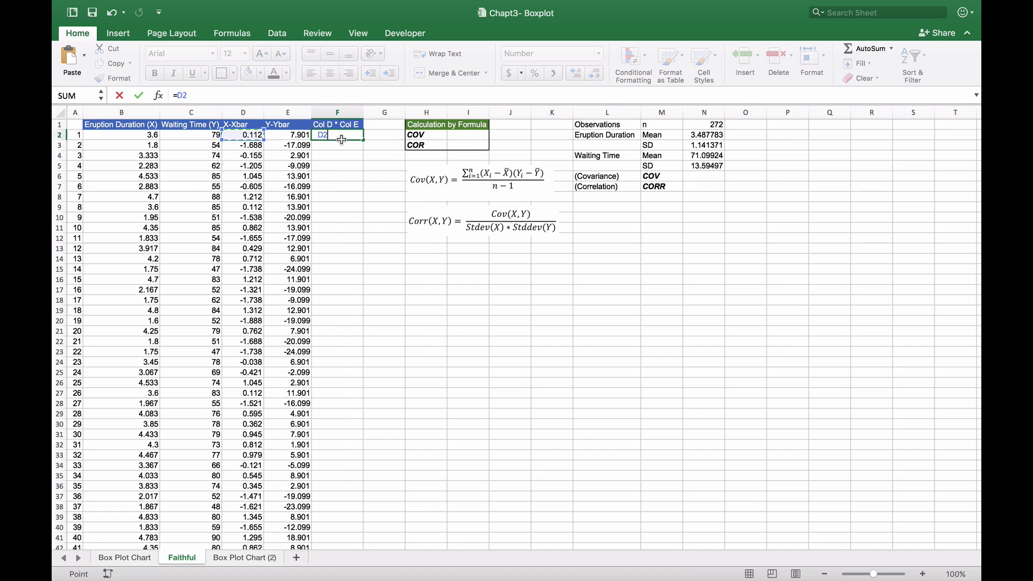
pyautogui.write('*')
pyautogui.press('Left')
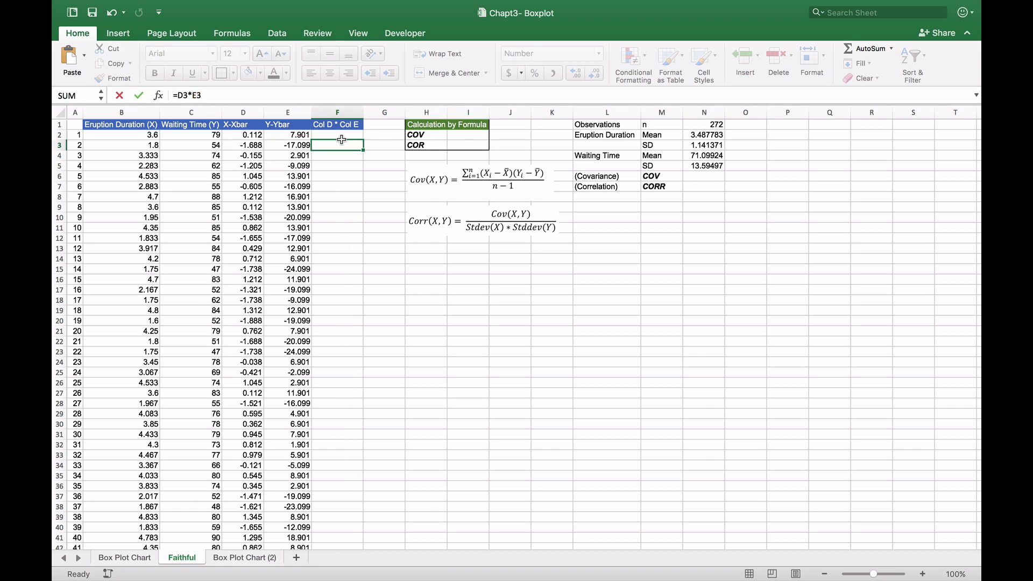
pyautogui.press('Return')
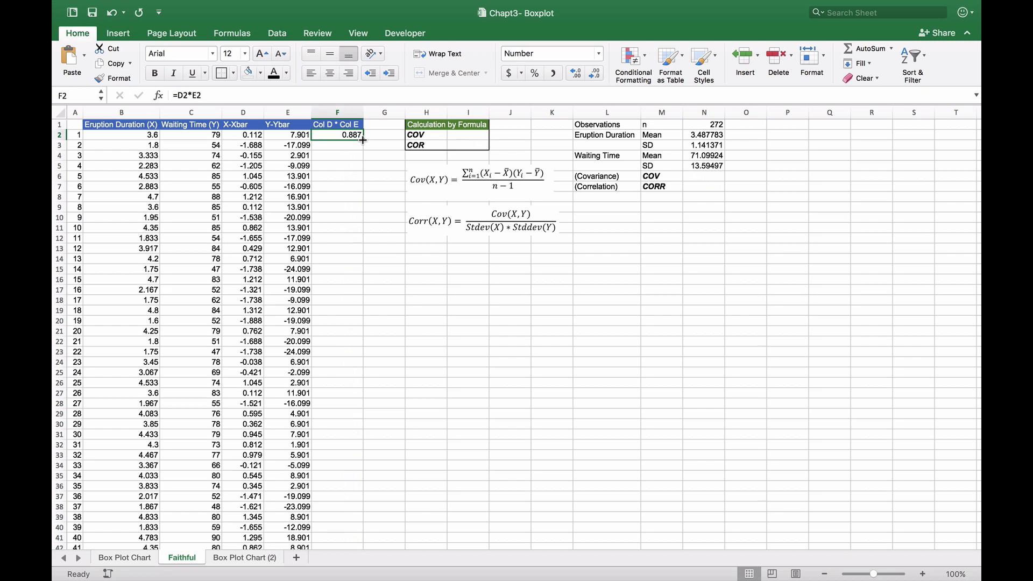
pyautogui.doubleClick(362, 140)
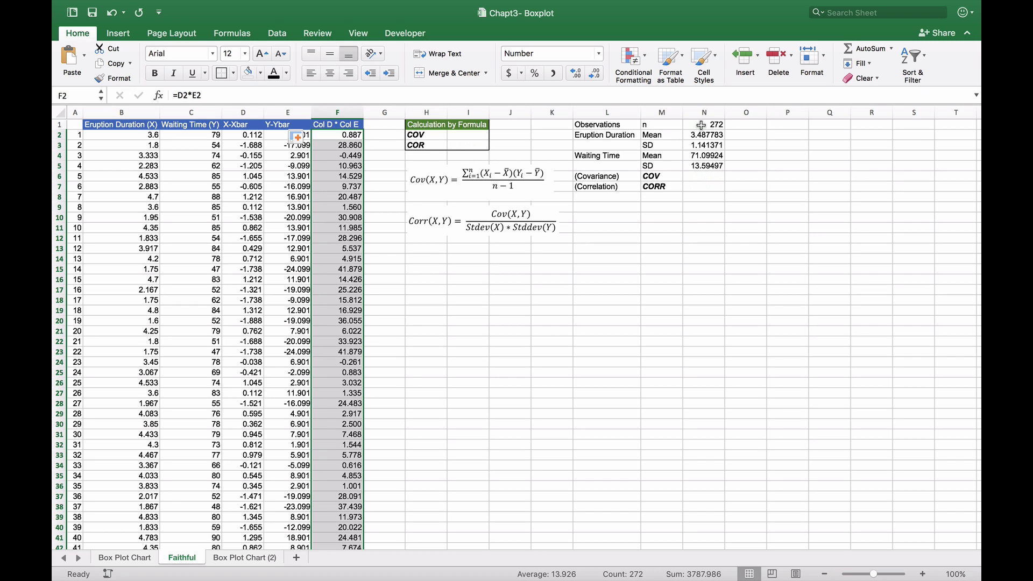
# Enter =SUM(F2:F273)/(N1-1) in I2 (13.97781) and =COVAR(B2:B273,C2:C273) in N6 (13.92642)
pyautogui.click(456, 135)
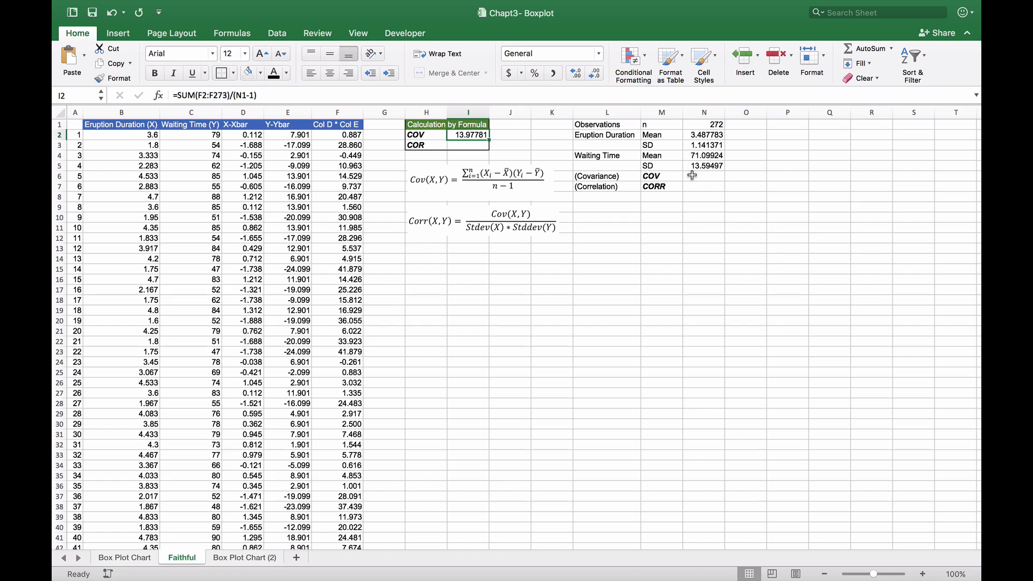
pyautogui.click(691, 175)
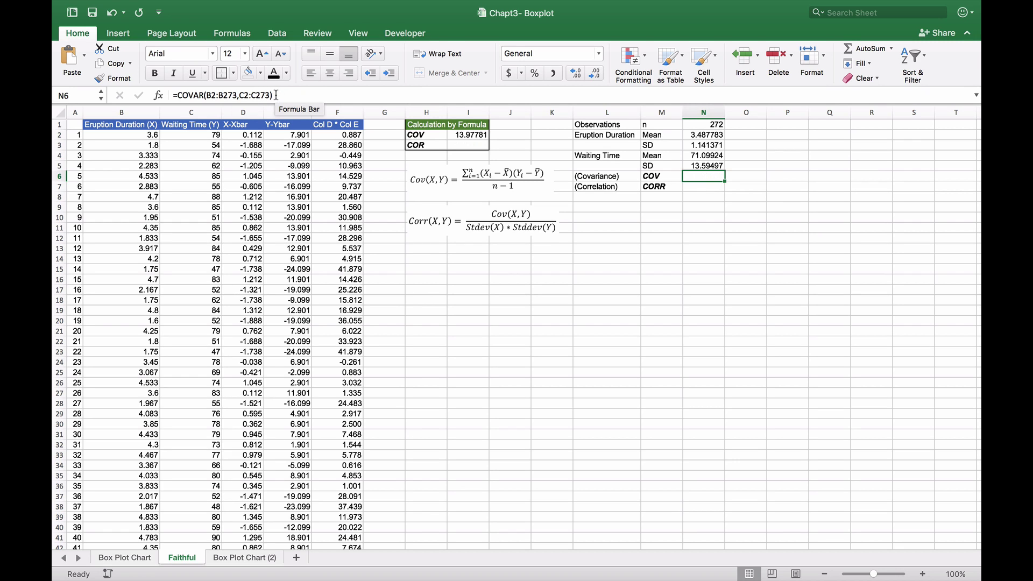
pyautogui.press('Return')
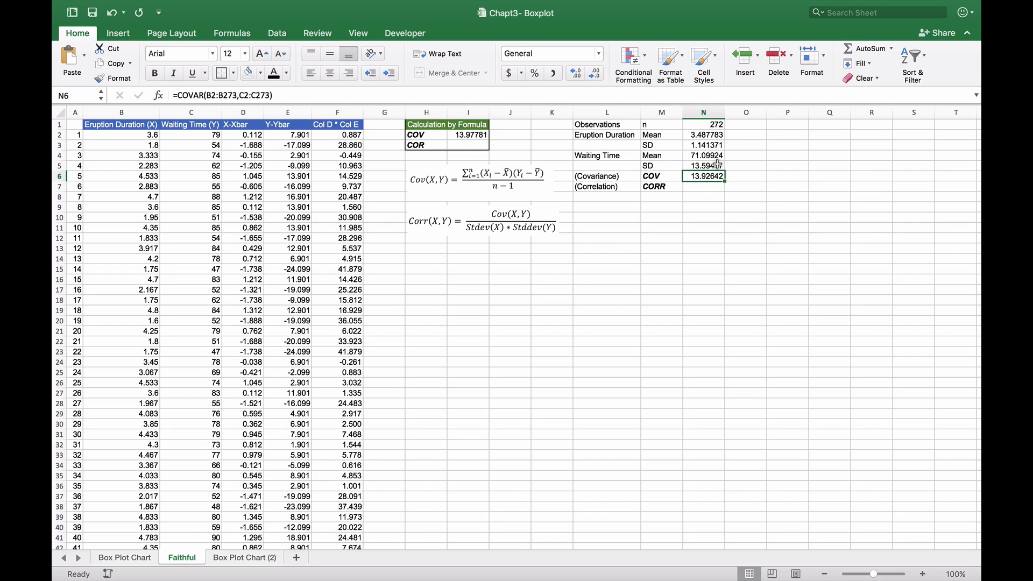
# Enter =I2/(N3*N5) in I3 and =CORREL(B2:B273, C2:C273) in N7, both giving 0.900811
pyautogui.click(456, 145)
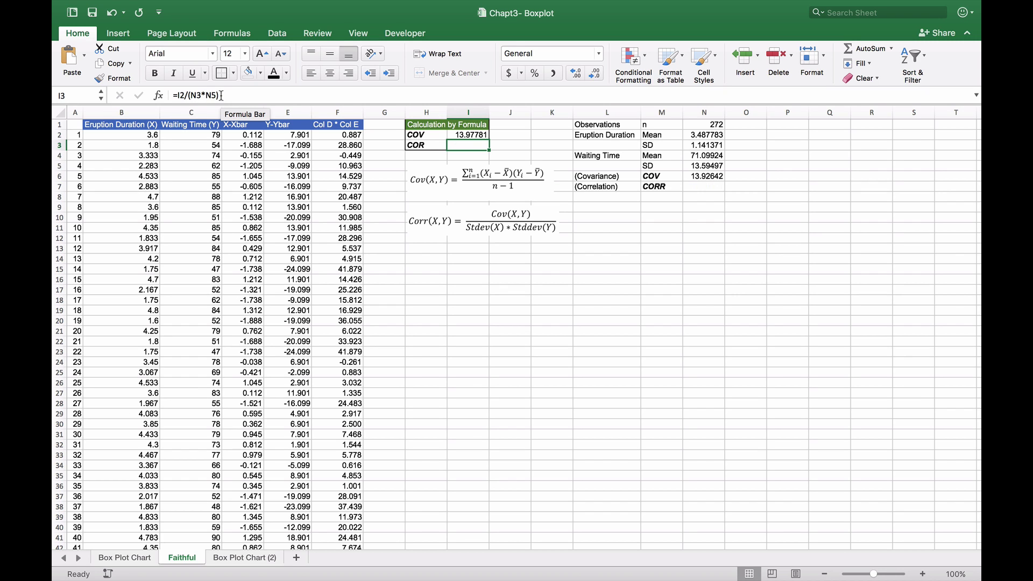
pyautogui.click(221, 95)
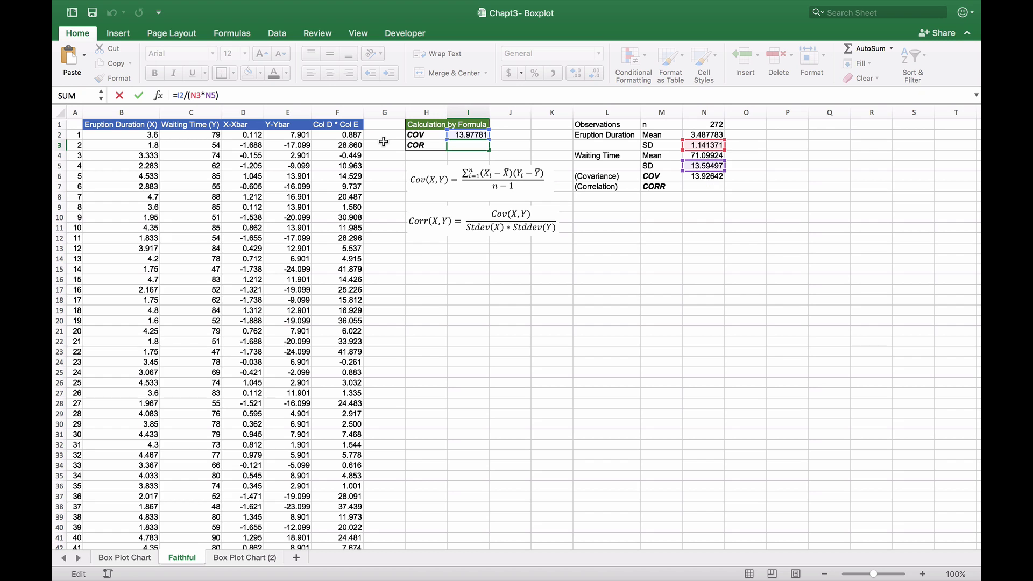
pyautogui.press('Return')
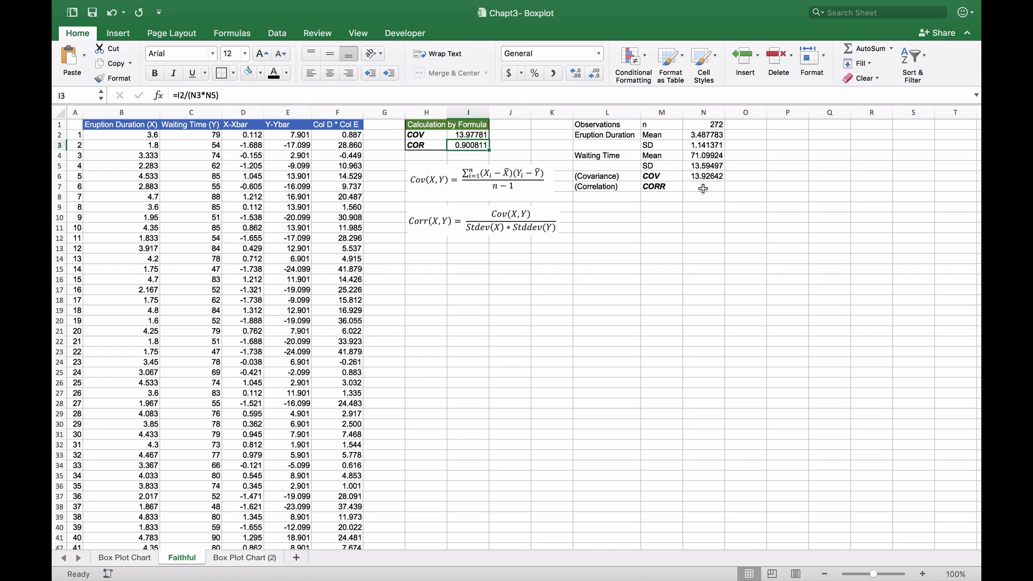
pyautogui.click(703, 188)
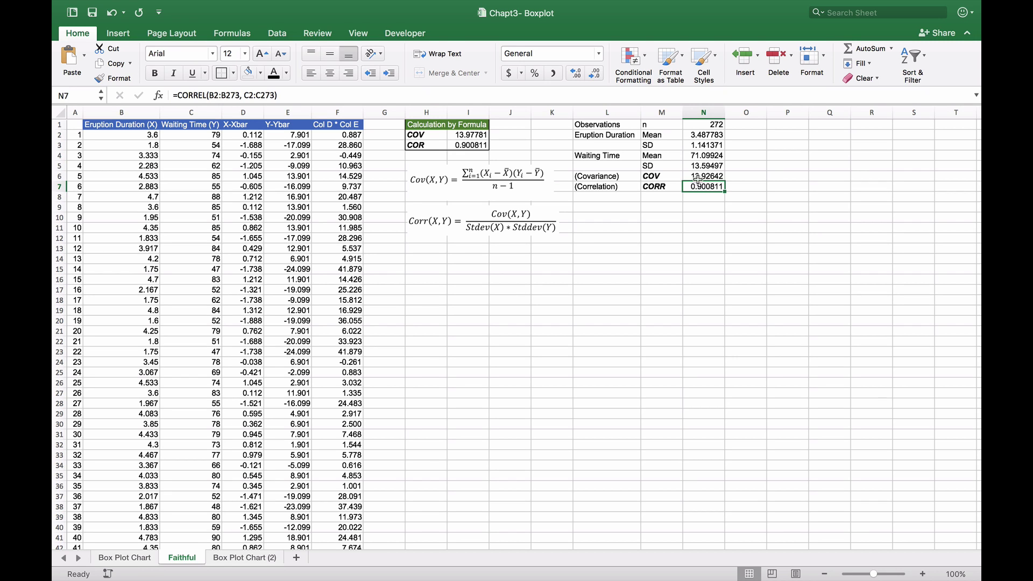
# Select B1:C273, the Eruption Duration and Waiting Time columns including headers
pyautogui.click(140, 125)
pyautogui.scroll(-15, 196, 254)
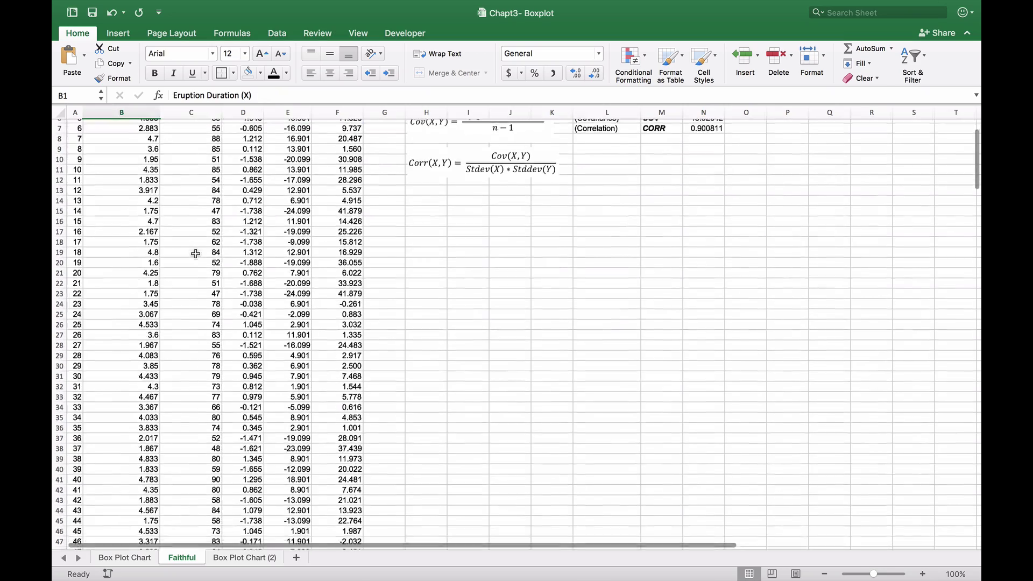
pyautogui.scroll(-20, 195, 254)
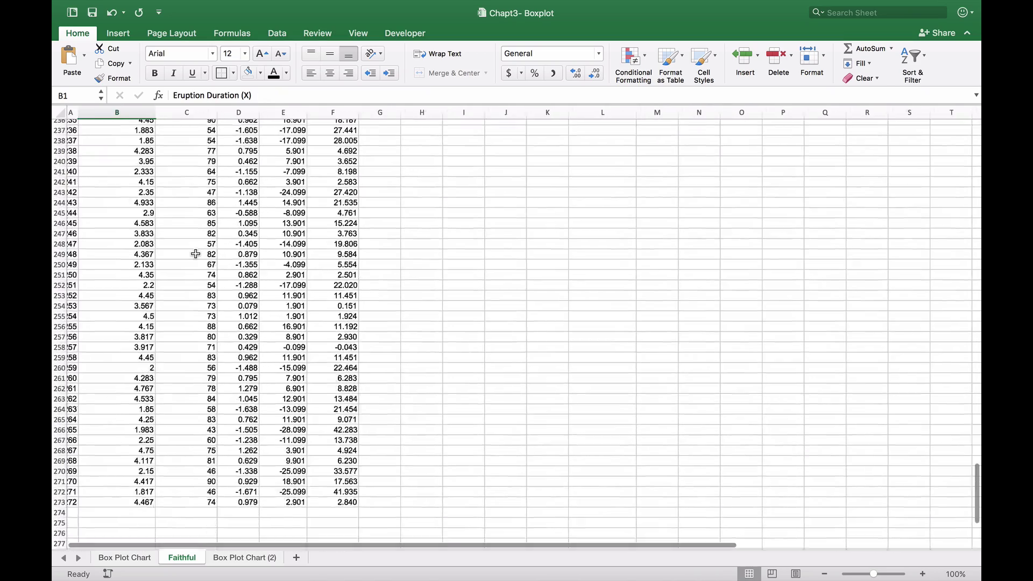
pyautogui.scroll(18, 195, 253)
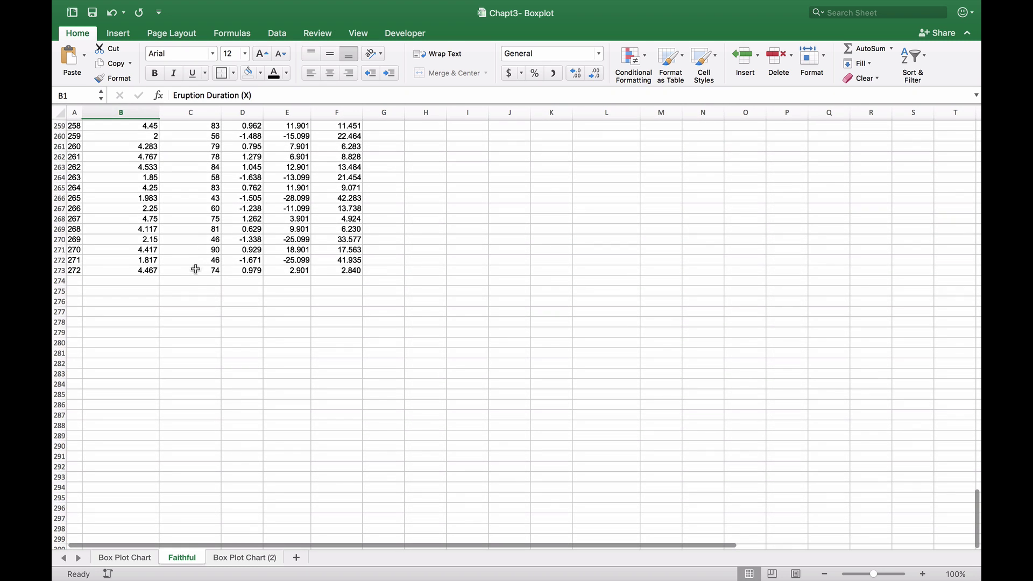
pyautogui.keyDown('shift'); pyautogui.click(197, 273); pyautogui.keyUp('shift')
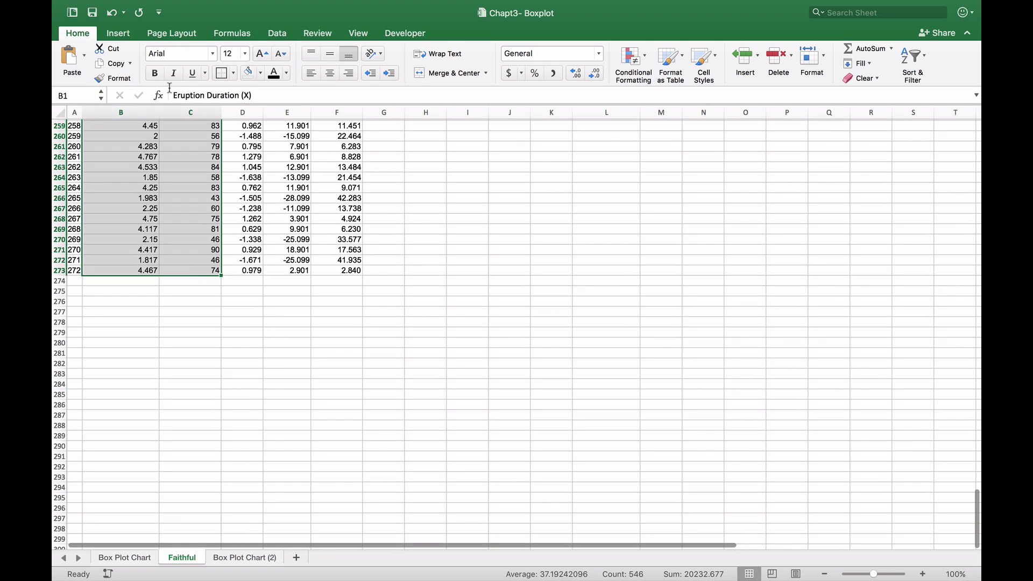
pyautogui.click(118, 33)
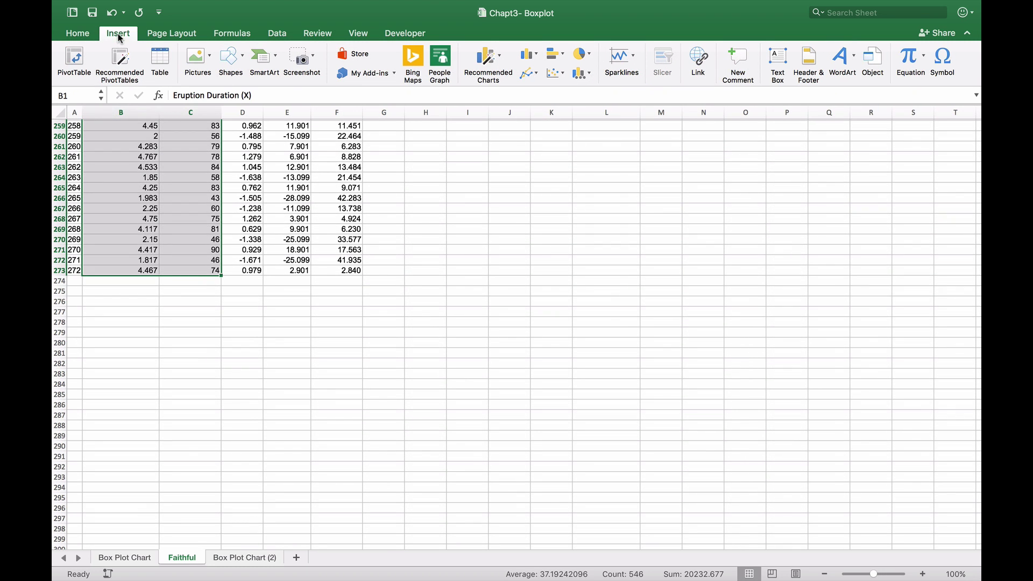
# Insert a plain X Y scatter chart, move it below the formulas and enlarge it
pyautogui.click(560, 75)
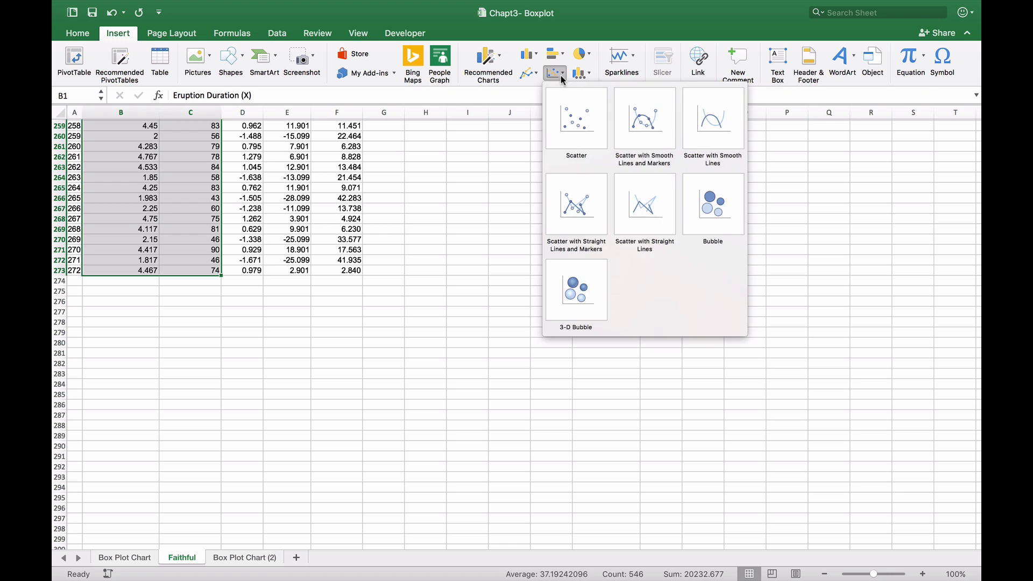
pyautogui.click(576, 121)
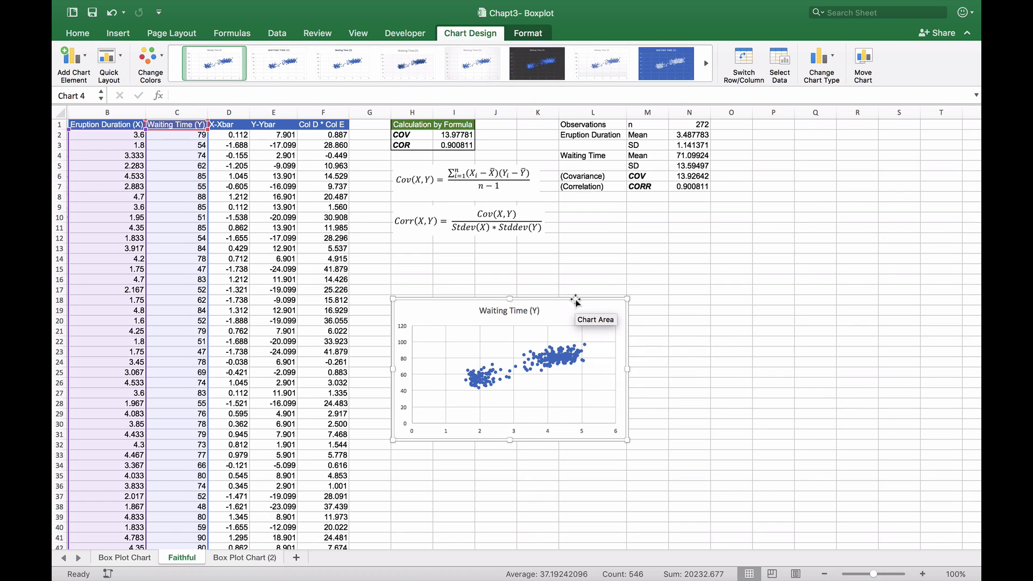
pyautogui.moveTo(575, 301); pyautogui.dragTo(594, 266)
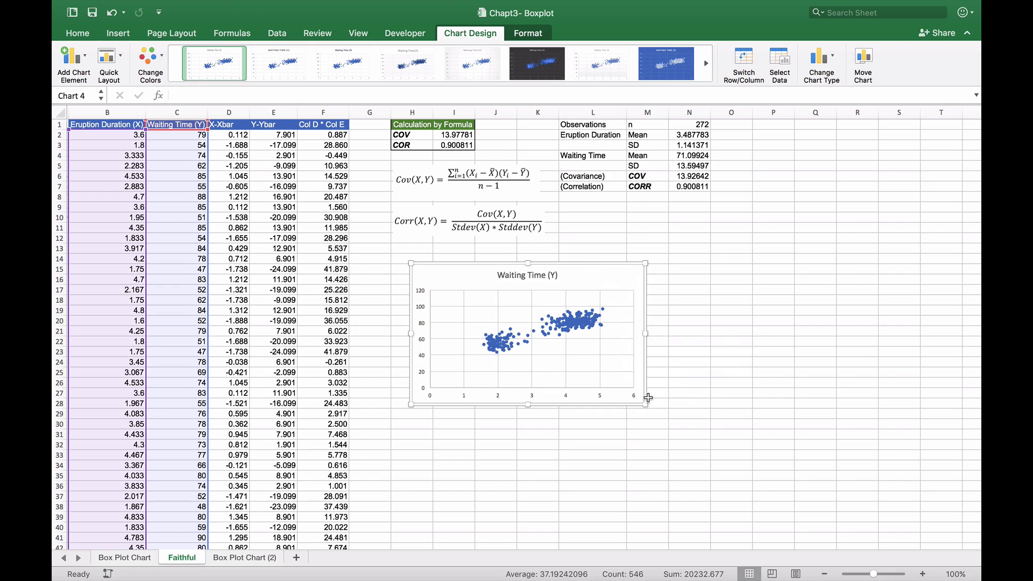
pyautogui.moveTo(644, 405); pyautogui.dragTo(804, 447)
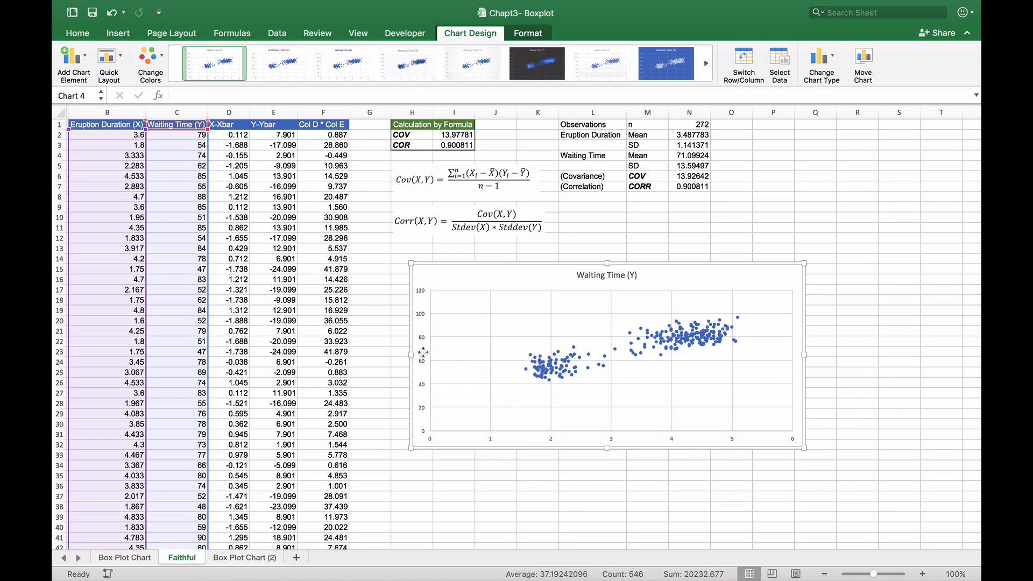
# Set the vertical axis minimum bound to 40 in Format Axis, giving a 40–100 range
pyautogui.click(424, 340)
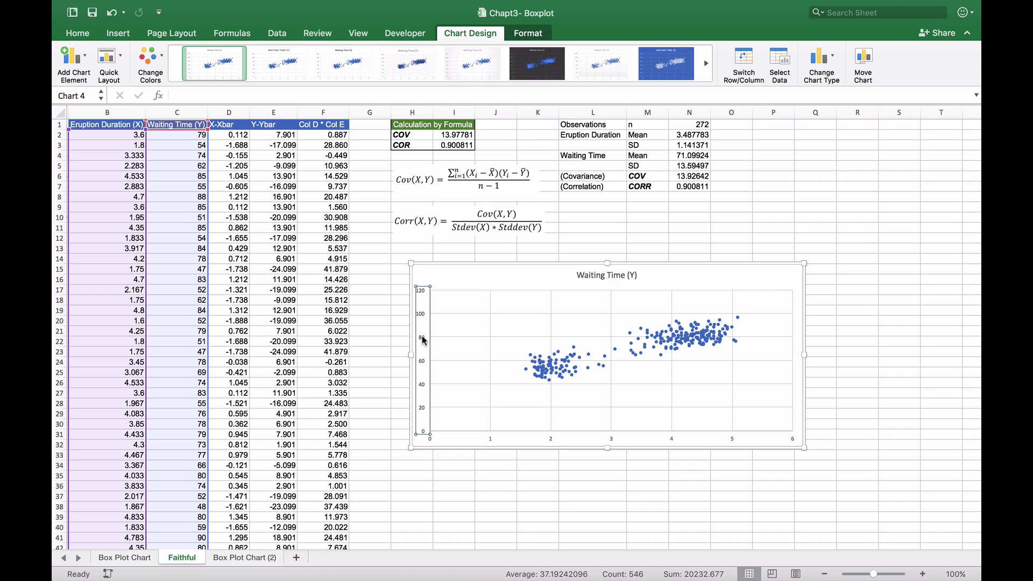
pyautogui.rightClick(423, 340)
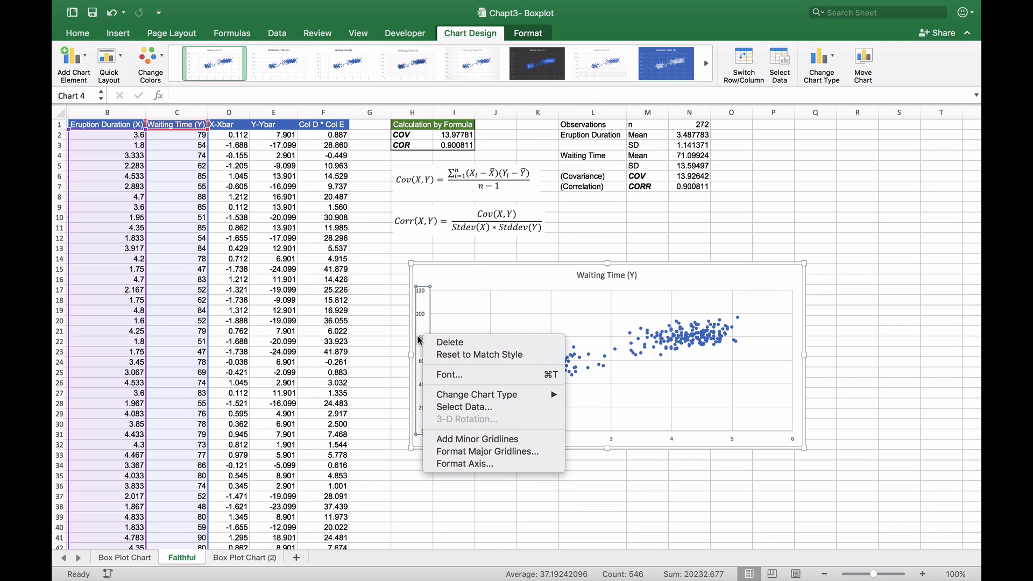
pyautogui.click(472, 466)
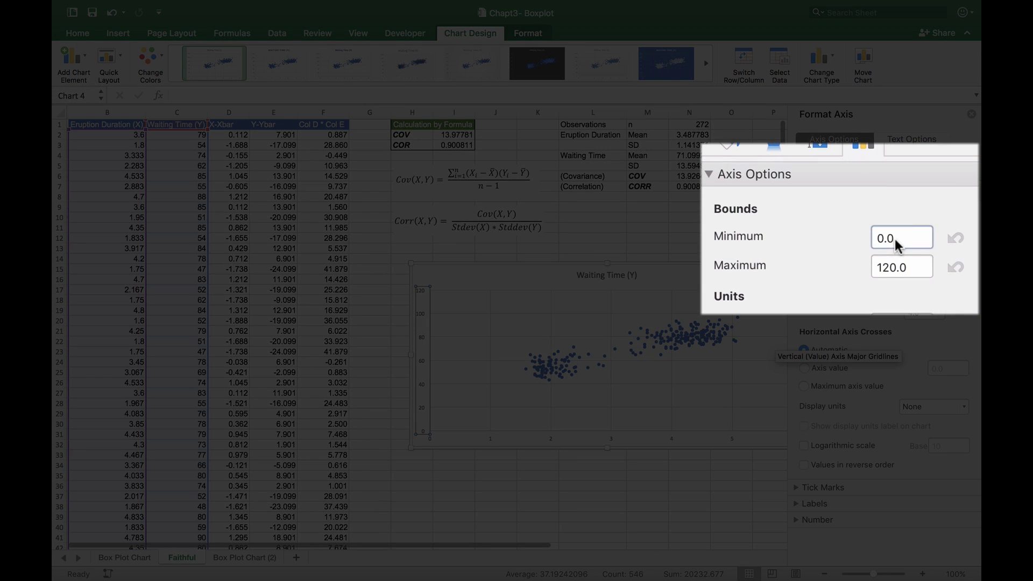
pyautogui.click(905, 236)
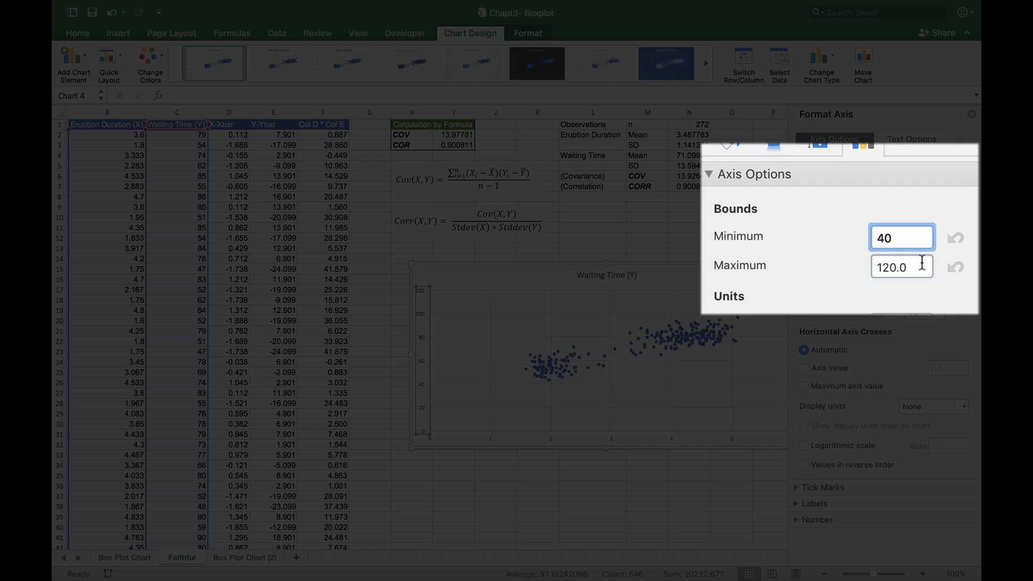
pyautogui.press('Tab')
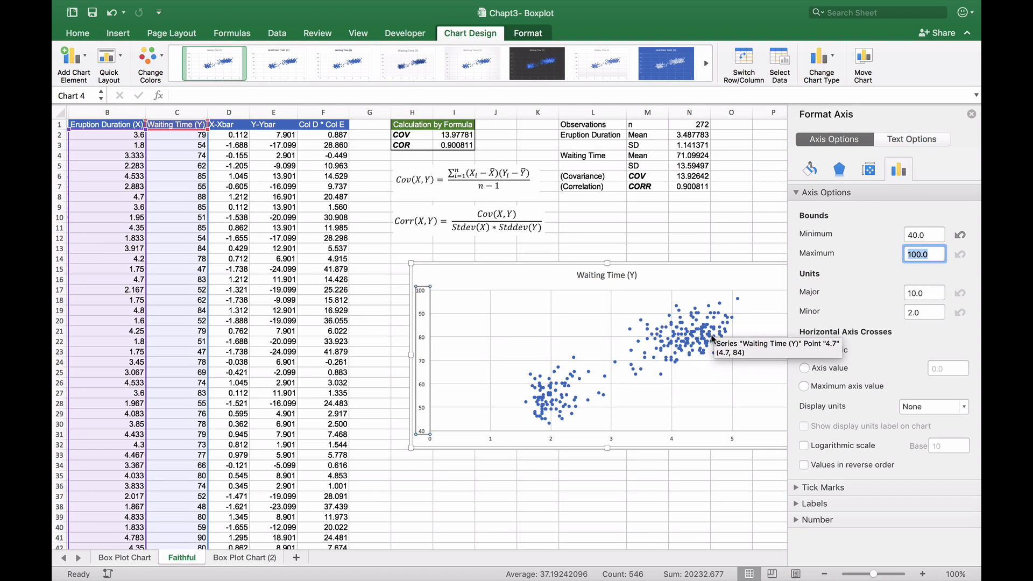
# Set the horizontal axis bounds to minimum 1.3 and maximum 5.0, then close Format Axis
pyautogui.click(671, 441)
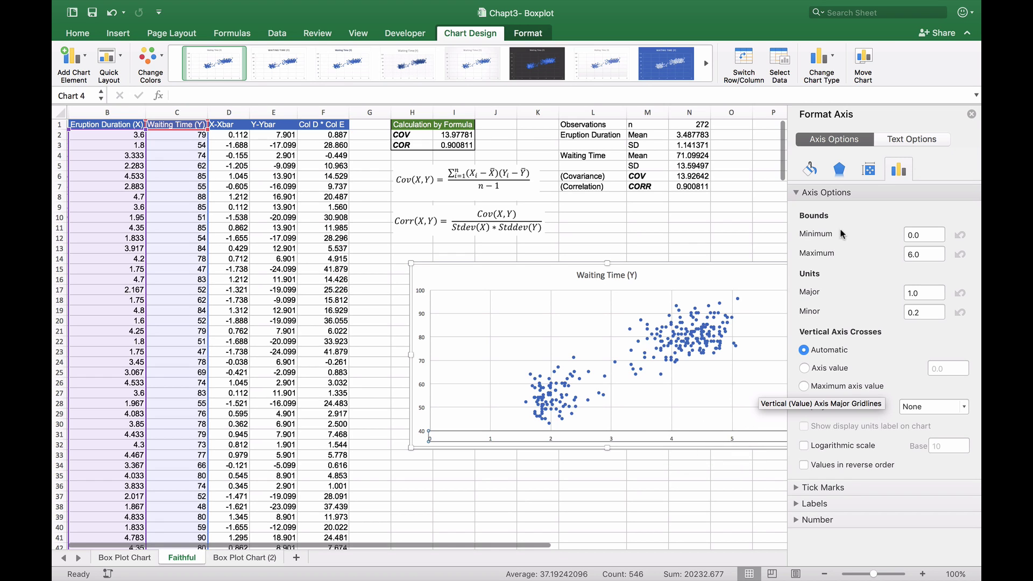
pyautogui.click(924, 234)
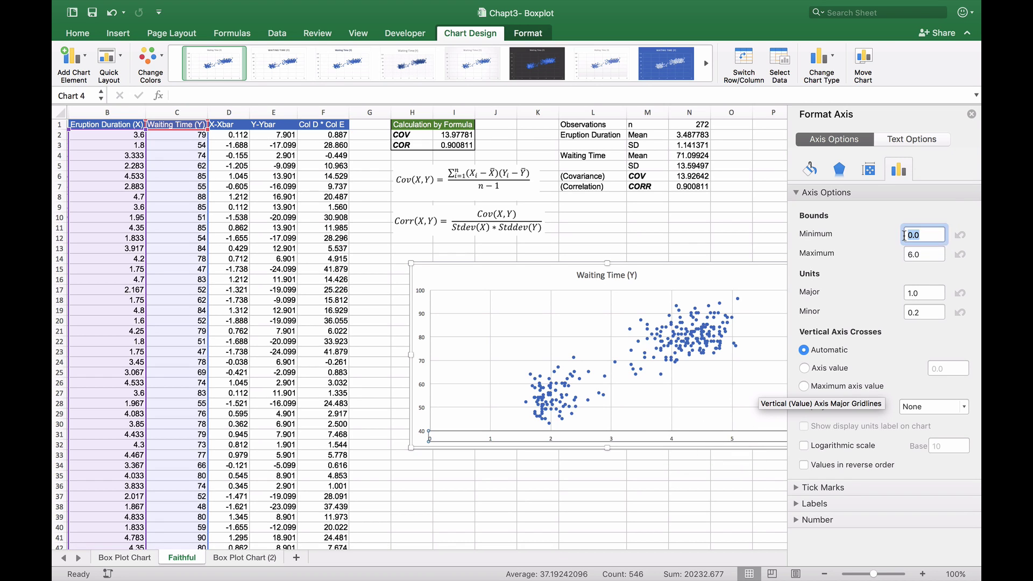
pyautogui.write('1.3')
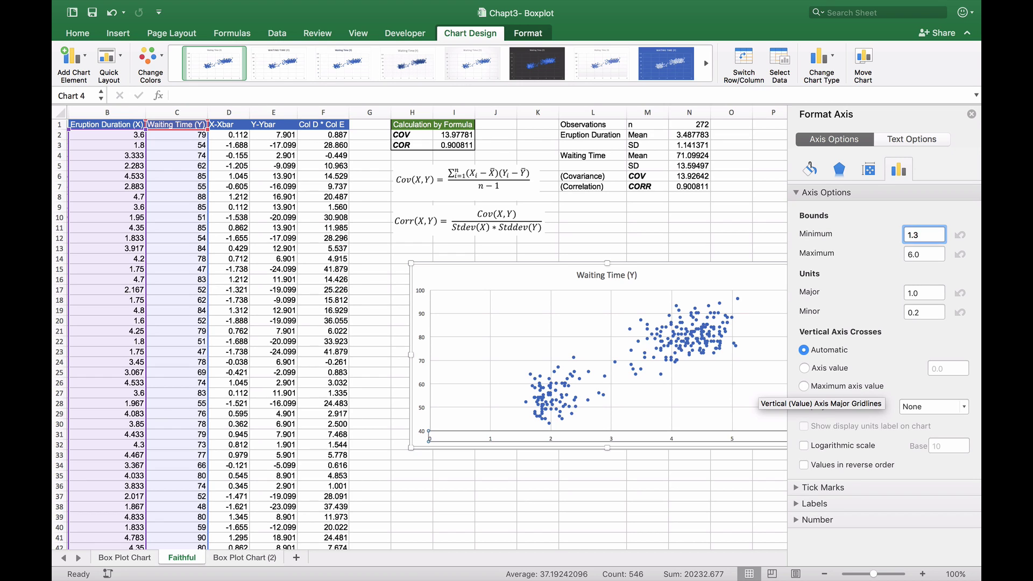
pyautogui.press('Tab')
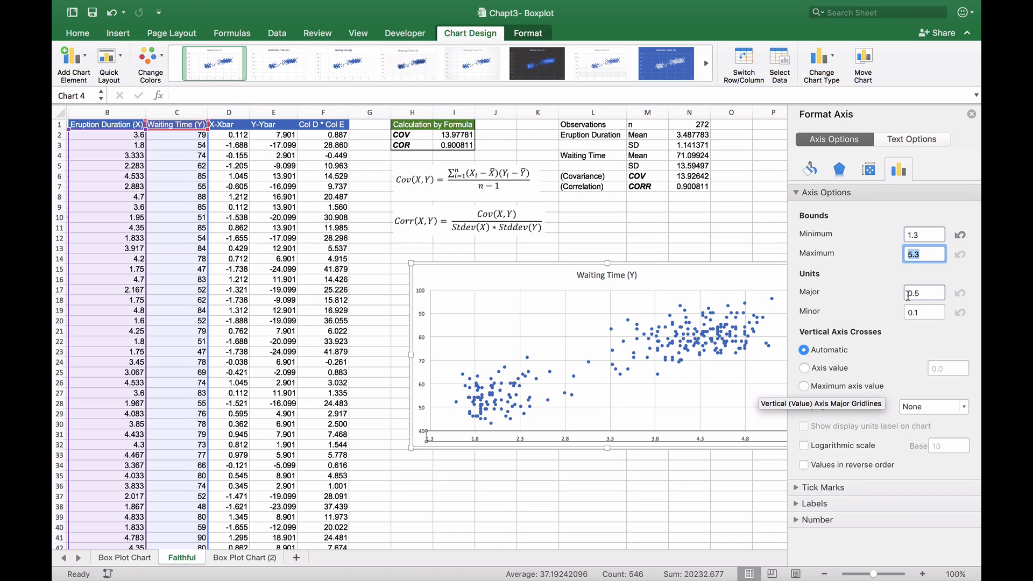
pyautogui.click(925, 253)
pyautogui.write('0')
pyautogui.press('Return')
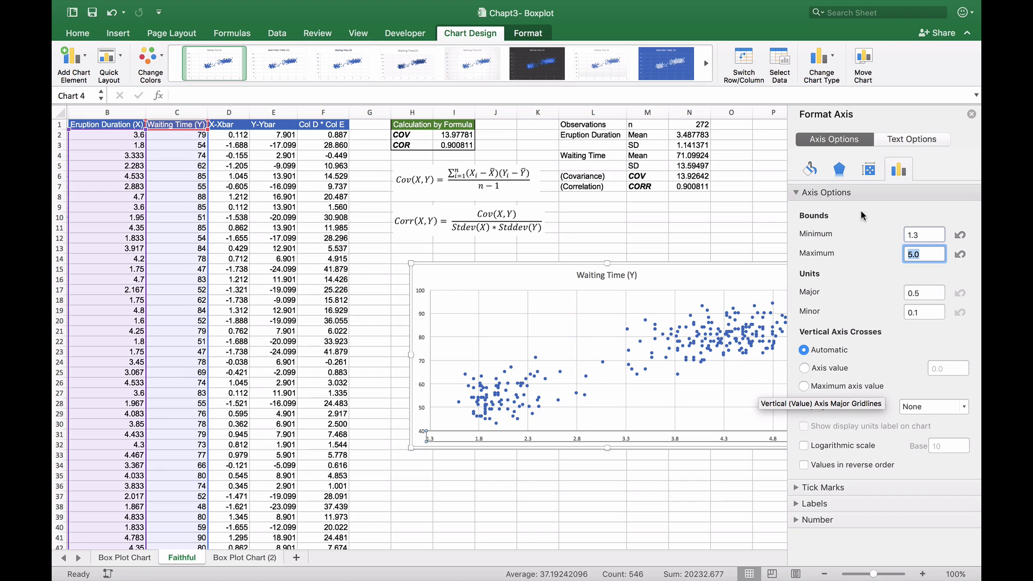
pyautogui.click(971, 115)
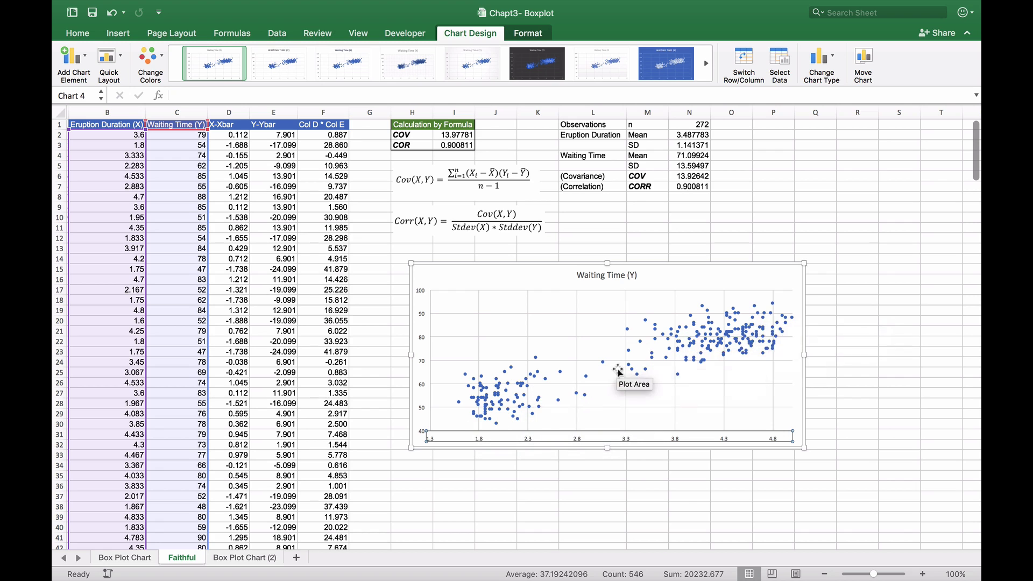
# Add a linear trendline to the Waiting Time data series from its right-click menu
pyautogui.doubleClick(706, 383)
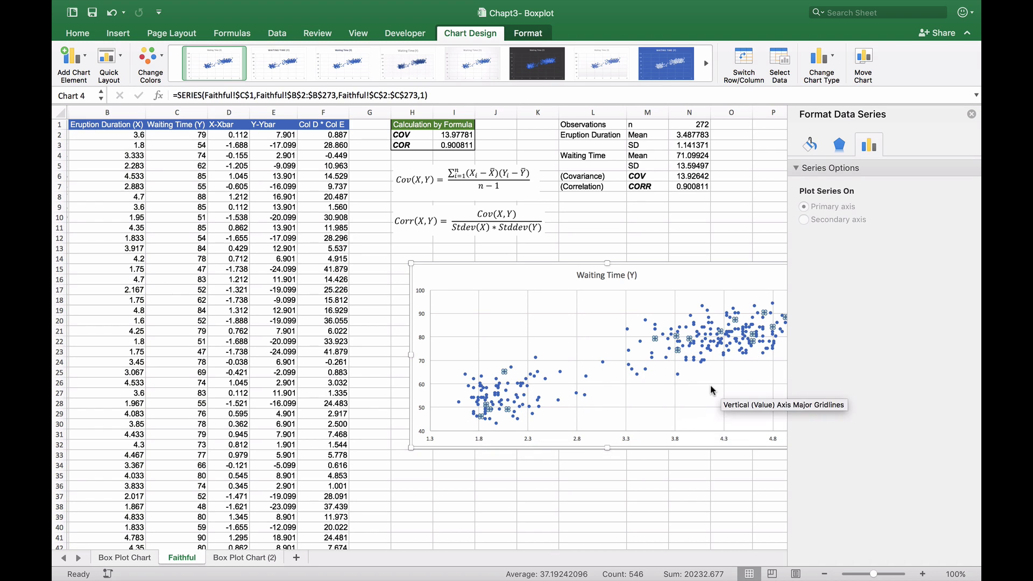
pyautogui.click(702, 306)
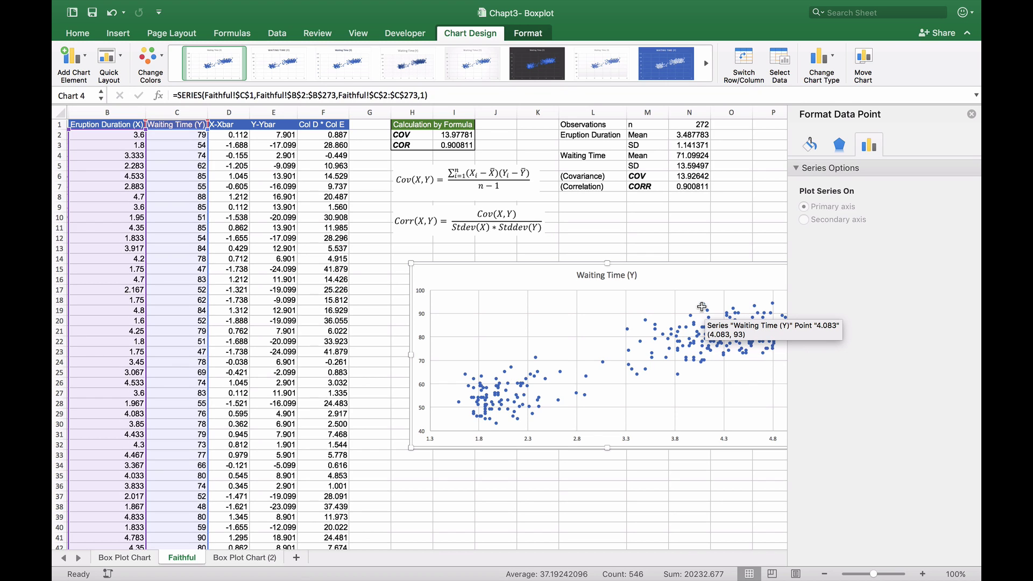
pyautogui.rightClick(702, 306)
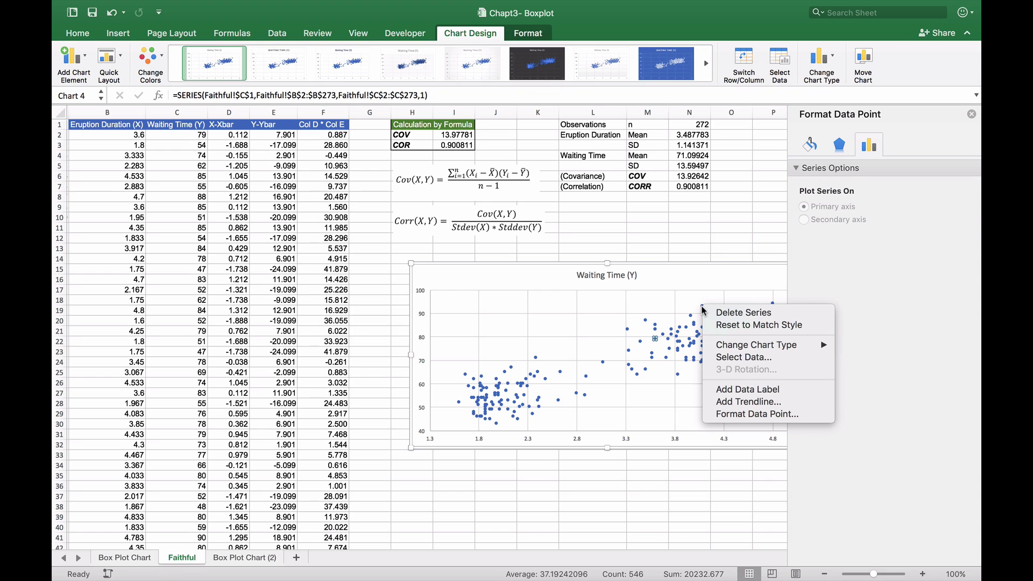
pyautogui.click(733, 402)
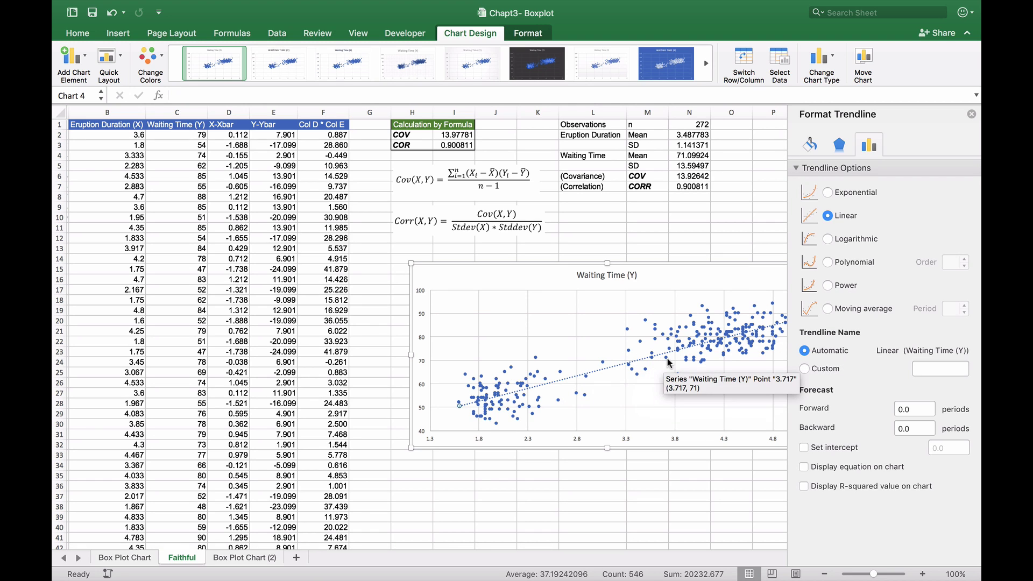
# Give the trendline a solid red colour and long-dash style, then close Format Trendline
pyautogui.click(810, 145)
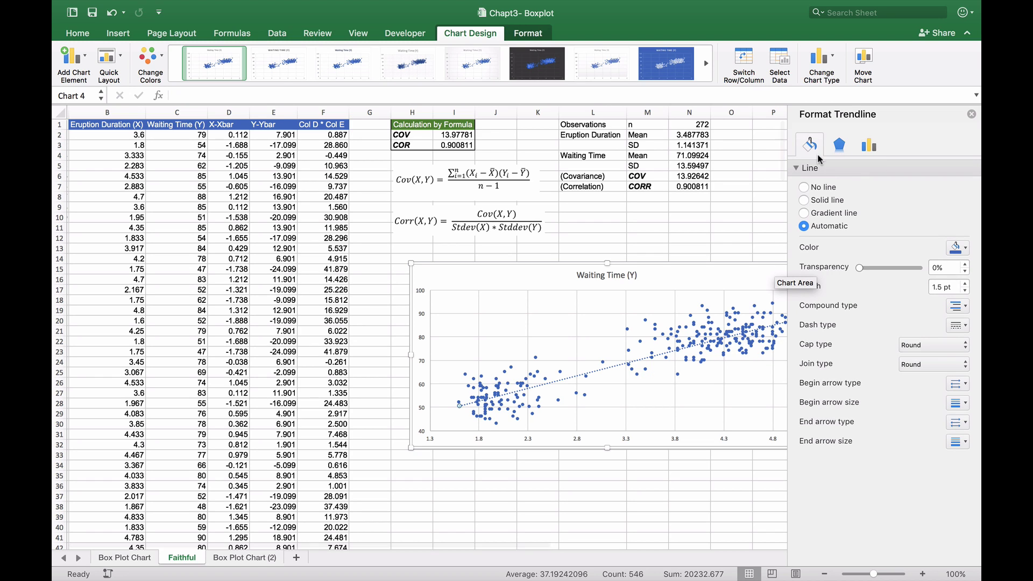
pyautogui.click(962, 251)
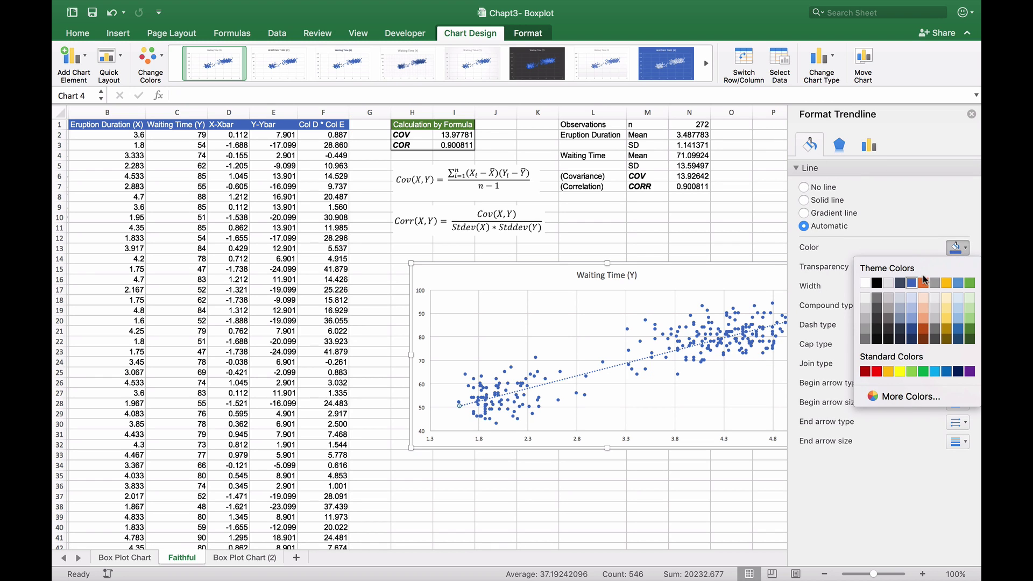
pyautogui.click(876, 371)
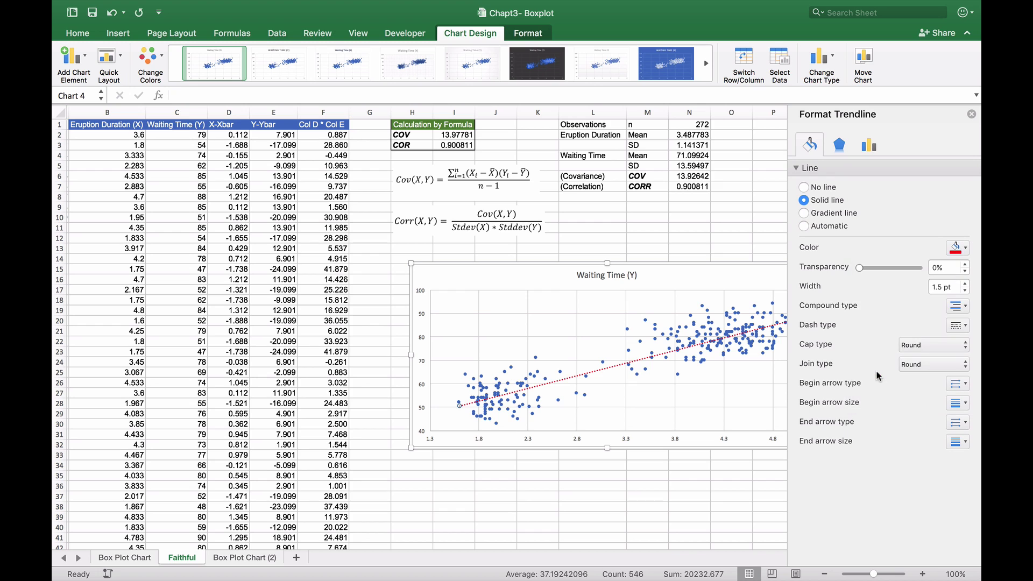
pyautogui.click(958, 323)
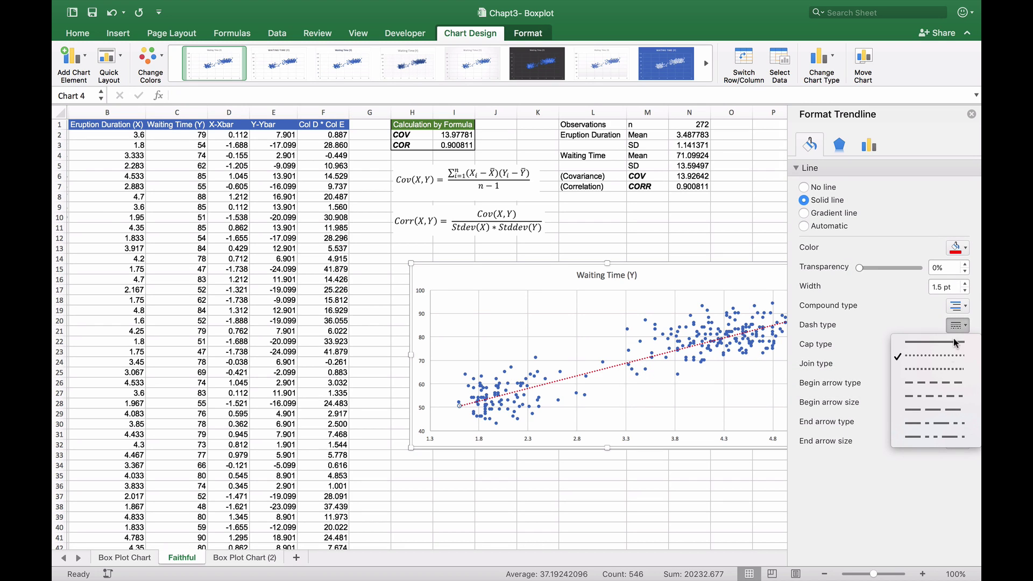
pyautogui.click(947, 383)
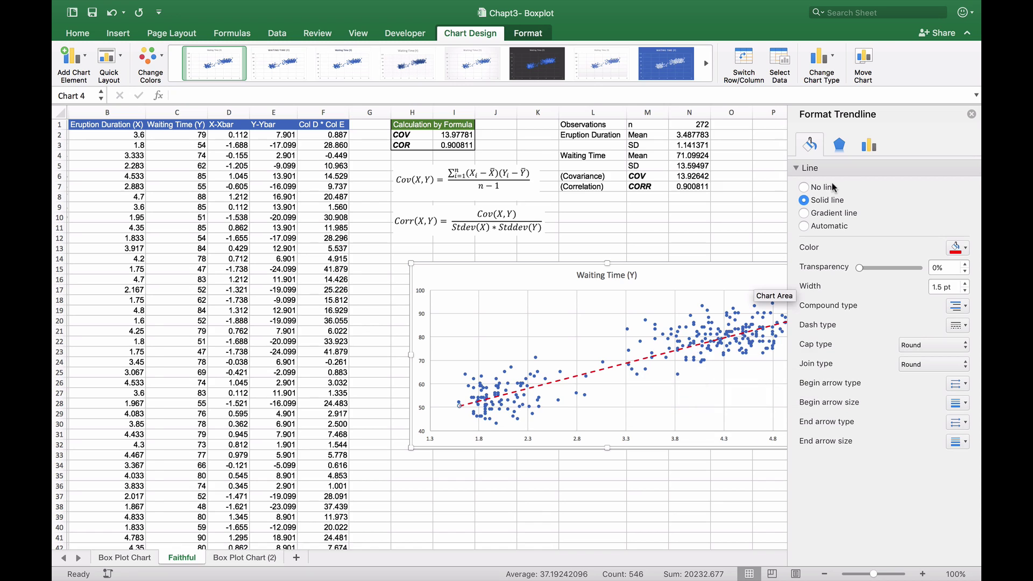
pyautogui.click(971, 114)
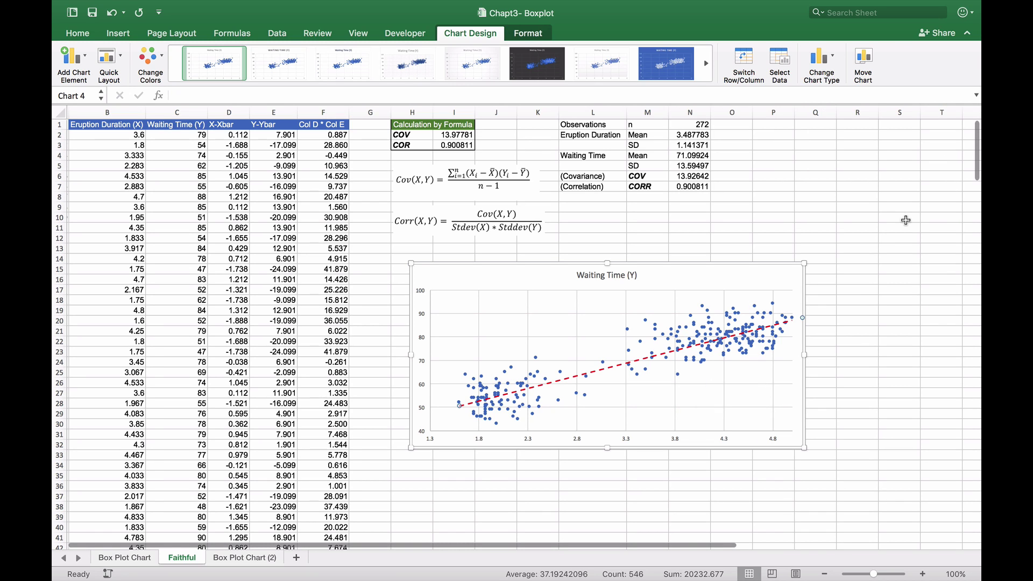